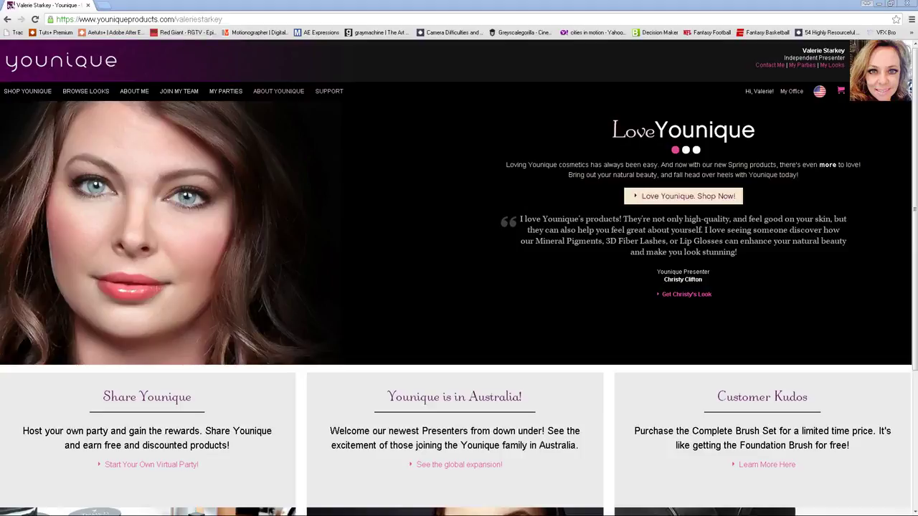
# Fill in a new Younique party form with yourself as the host and a party length of 10 days
pyautogui.moveTo(791, 91)
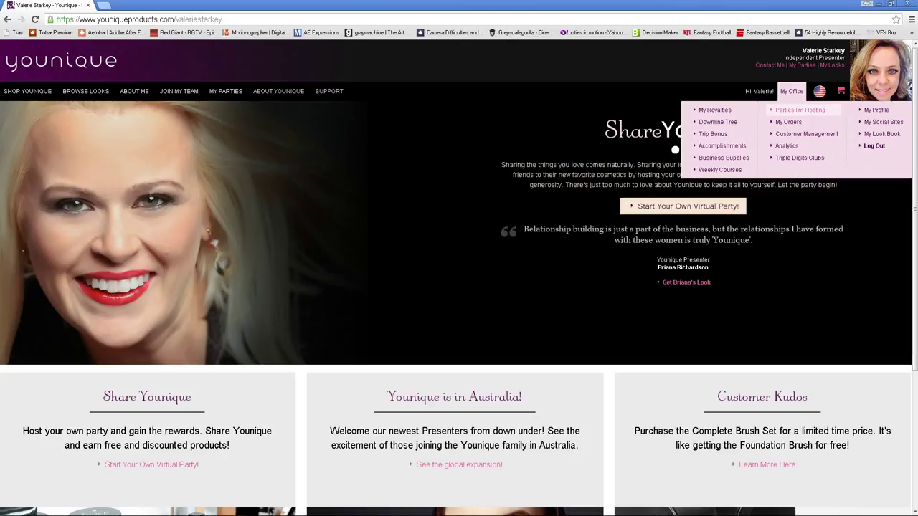
pyautogui.click(801, 109)
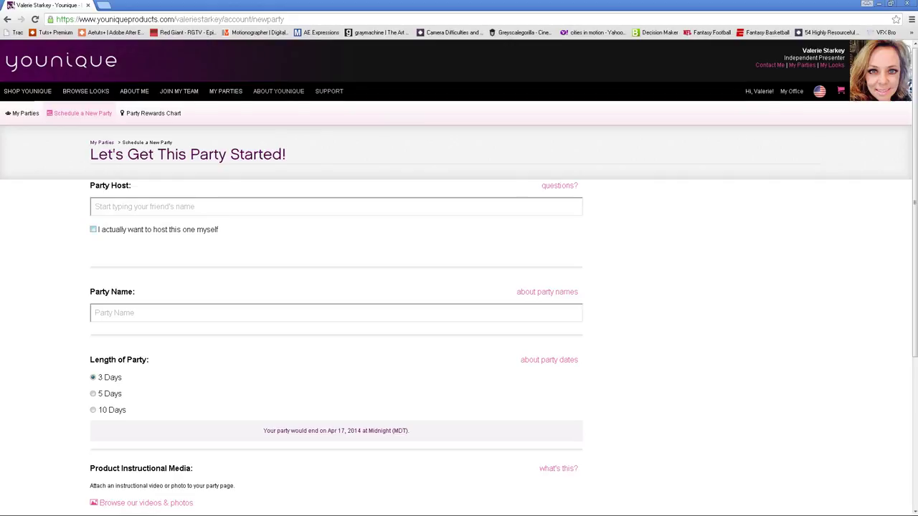
pyautogui.click(94, 229)
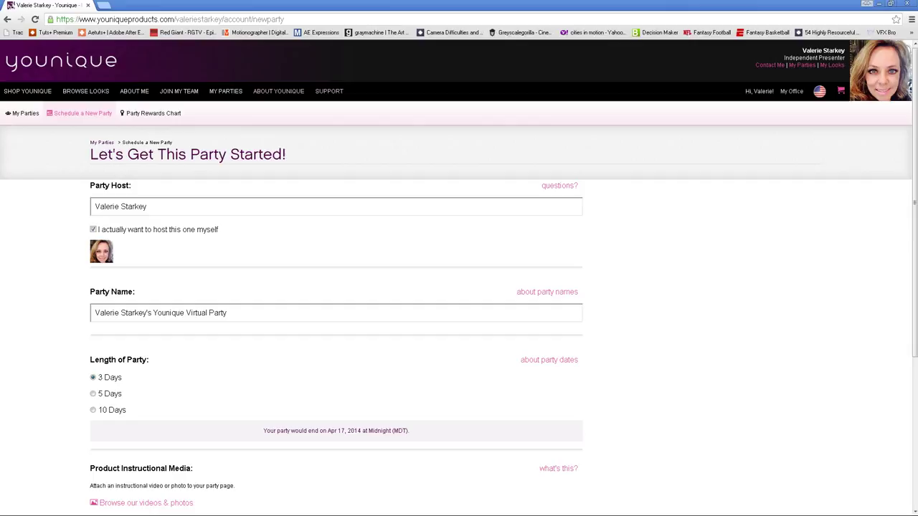
pyautogui.click(93, 410)
pyautogui.scroll(-2, 459, 286)
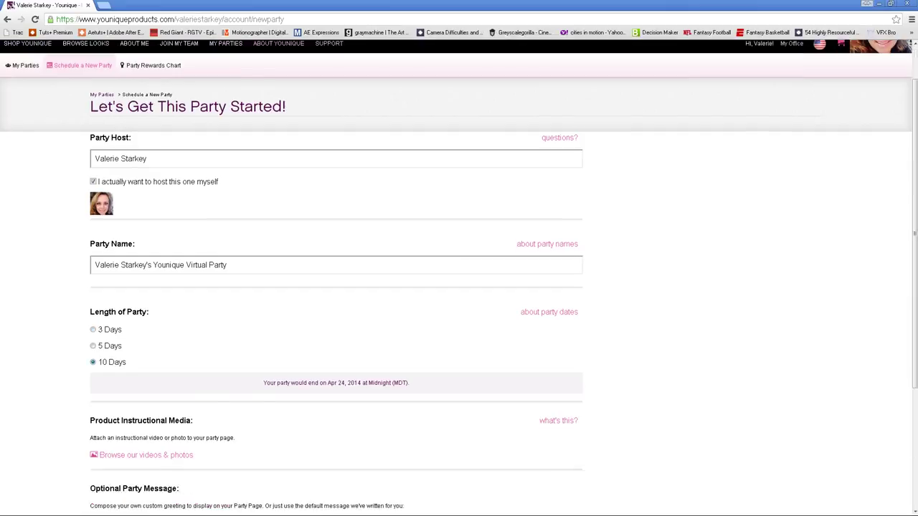
pyautogui.scroll(-3, 459, 287)
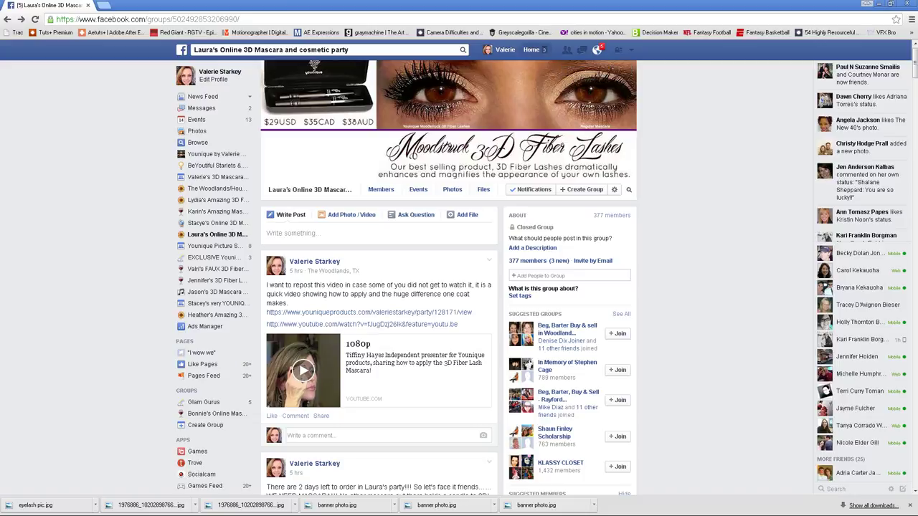
# Start a new Facebook group named with the host's first name in possessive form followed by "Amazing 3D Mascara party"
pyautogui.click(531, 49)
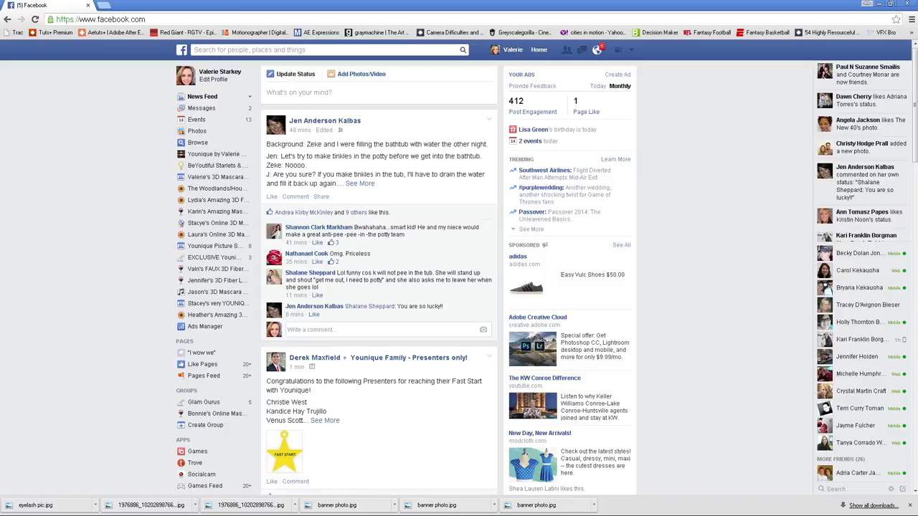
pyautogui.click(205, 425)
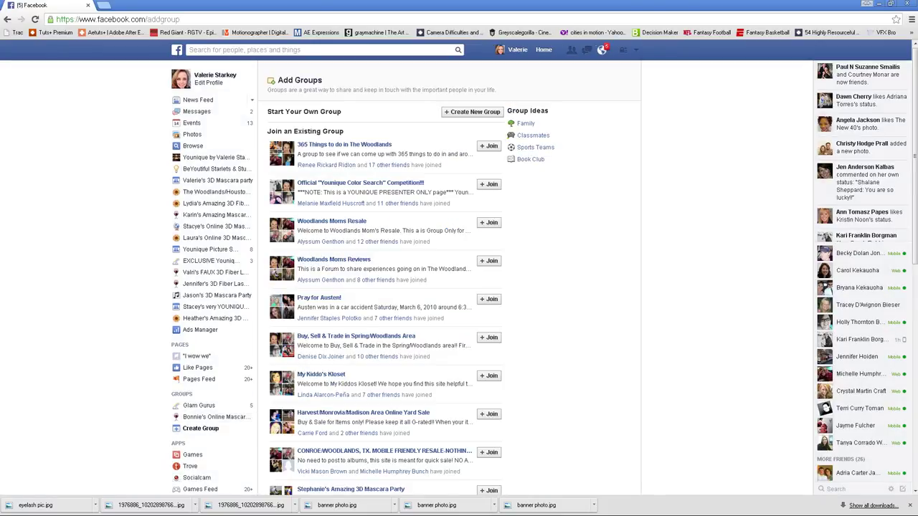
pyautogui.click(471, 112)
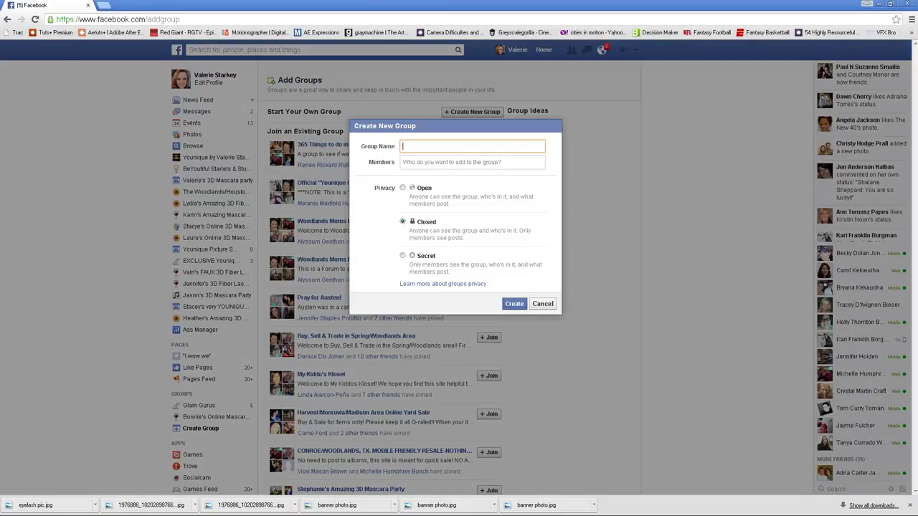
pyautogui.write("Valerie's Amazing 3D")
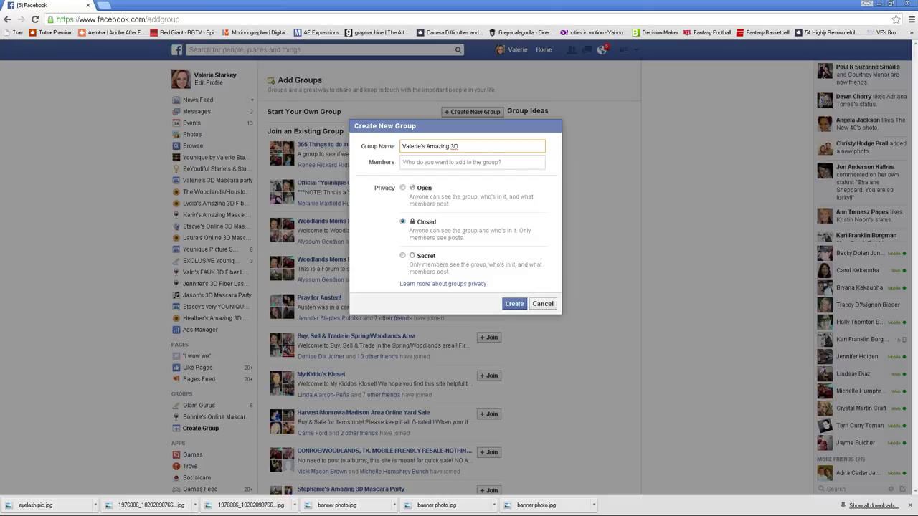
pyautogui.write(' Mascara party')
# Add one friend as a member, create the closed group and accept the preselected group icon
pyautogui.click(403, 162)
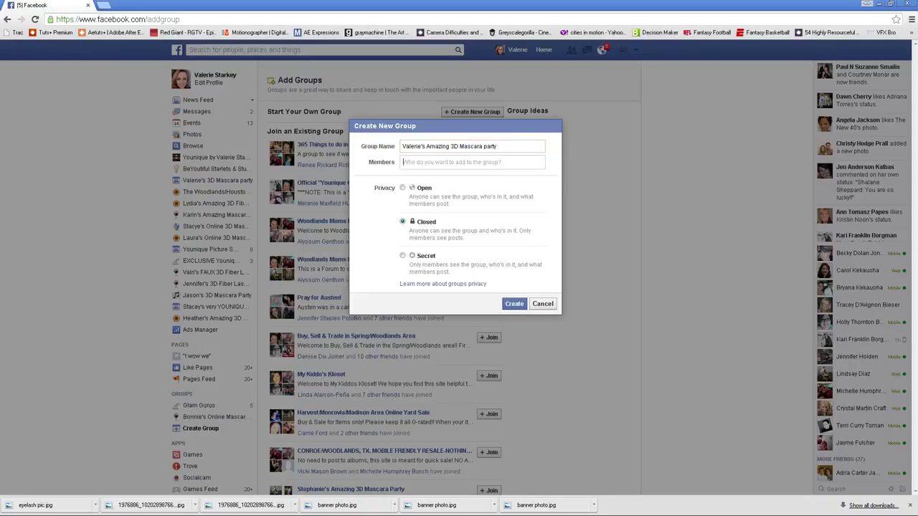
pyautogui.write('Bria')
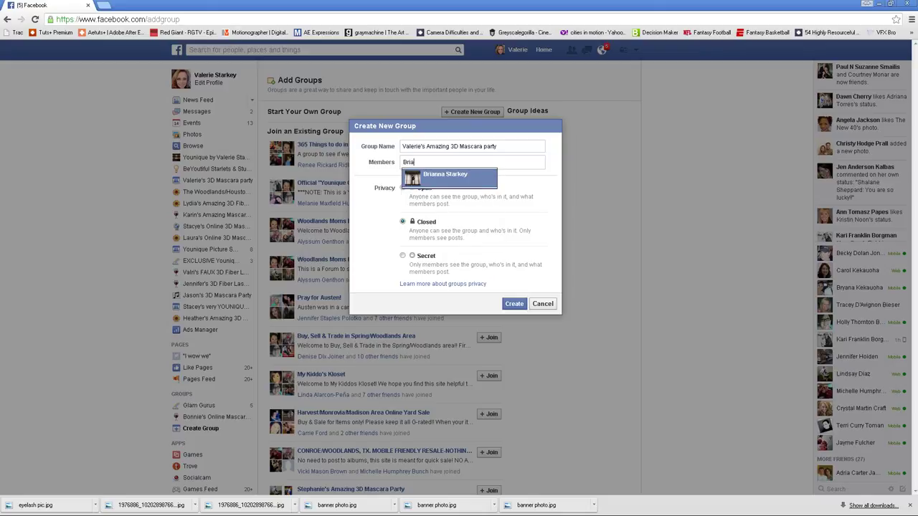
pyautogui.press('Return')
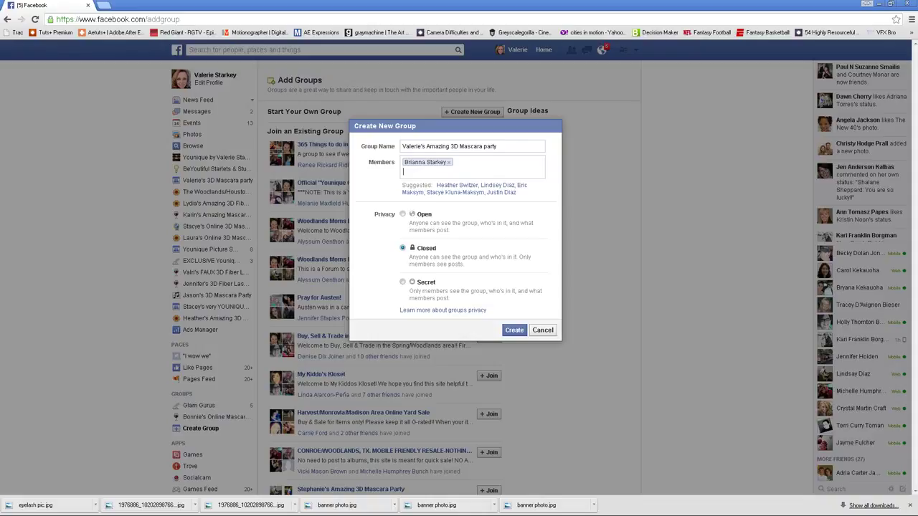
pyautogui.press('Return')
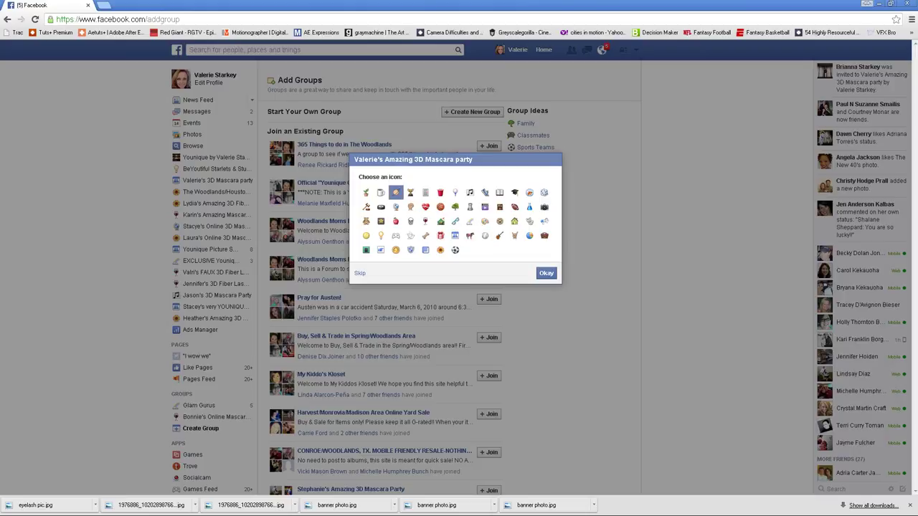
pyautogui.click(545, 273)
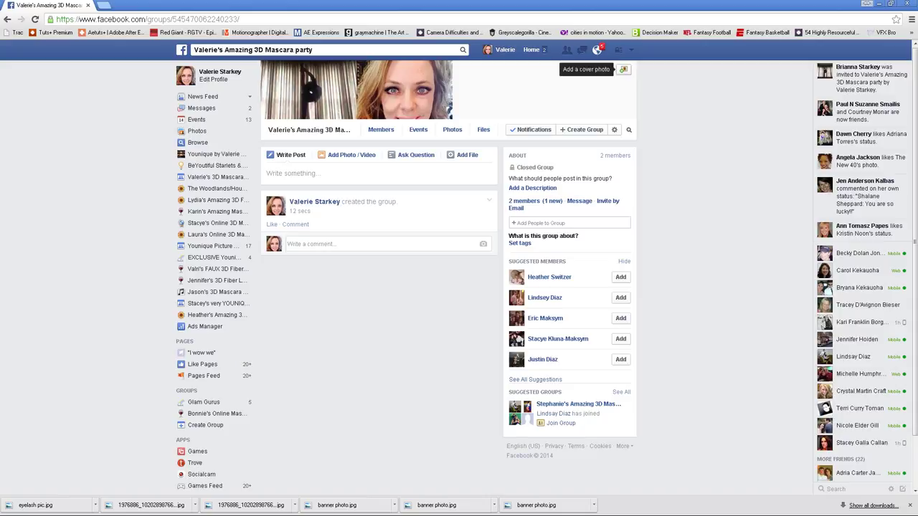
# Upload "banner photo" from the Desktop as the group's cover photo, shift it slightly upward and save it
pyautogui.click(623, 69)
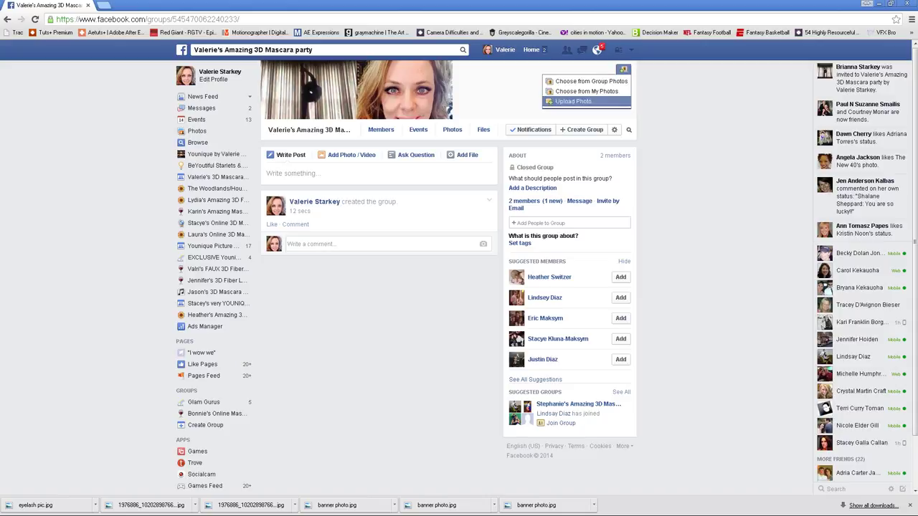
pyautogui.click(573, 101)
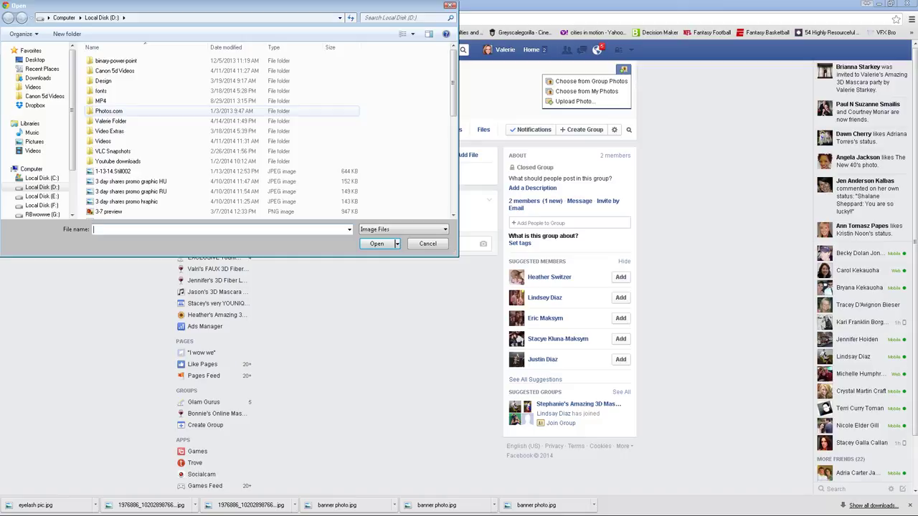
pyautogui.click(35, 60)
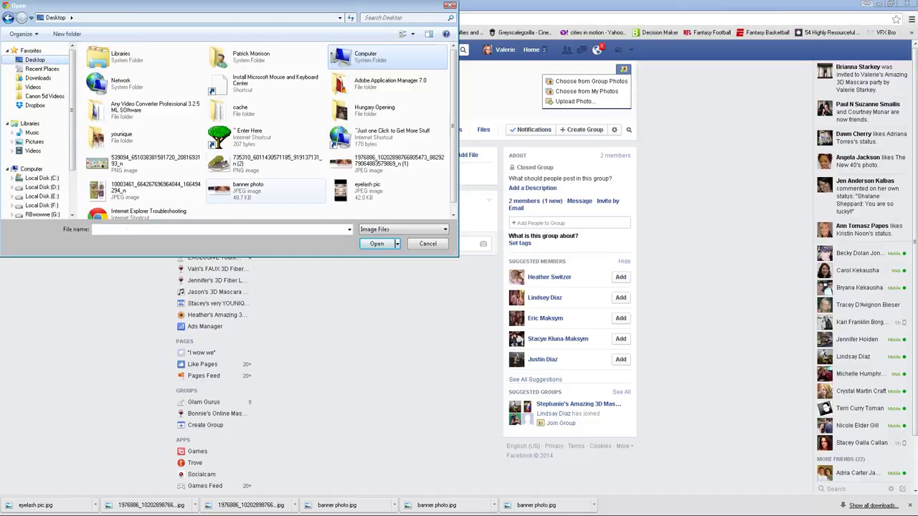
pyautogui.click(248, 188)
pyautogui.click(377, 243)
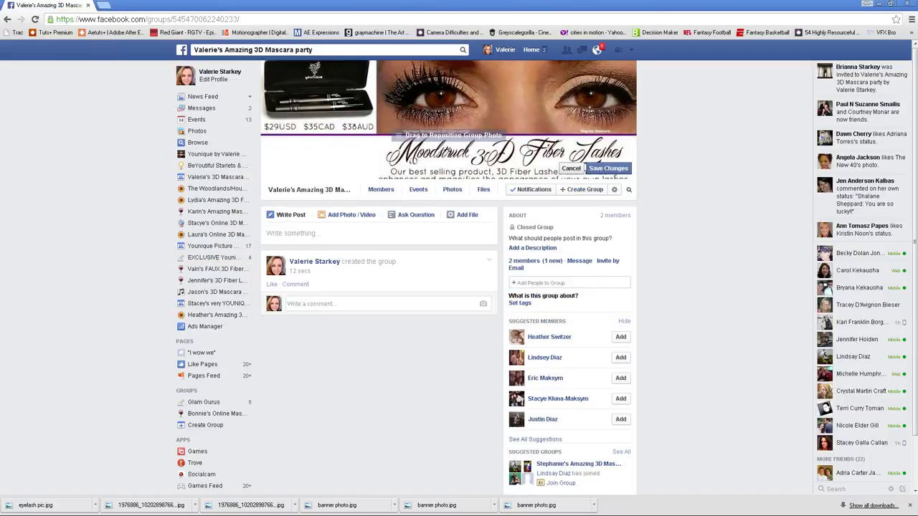
pyautogui.moveTo(448, 115); pyautogui.dragTo(451, 102)
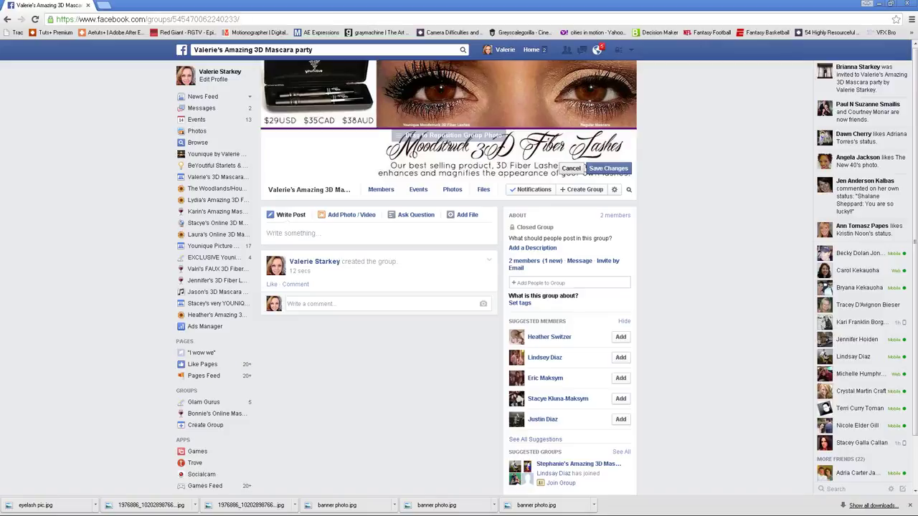
pyautogui.click(586, 168)
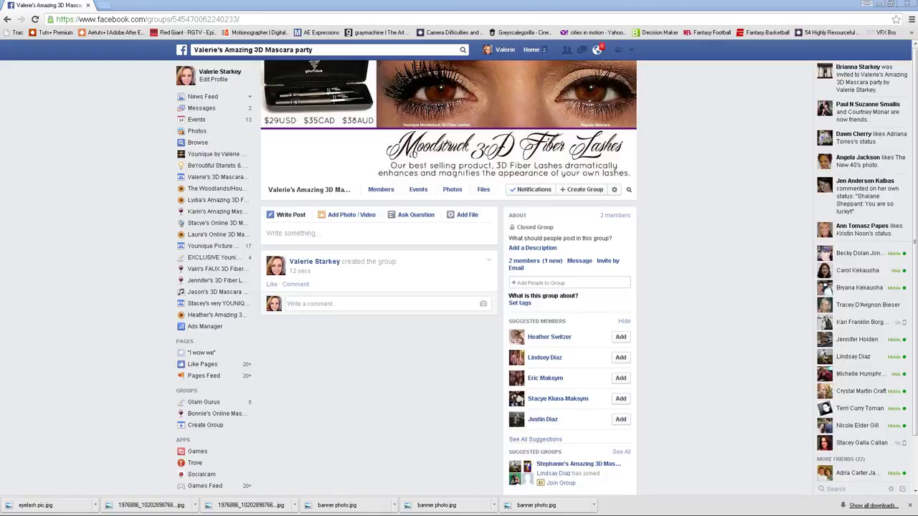
# Paste the prepared promotional text about Younique's 3D Fiber Mascara into a new group post
pyautogui.click(307, 232)
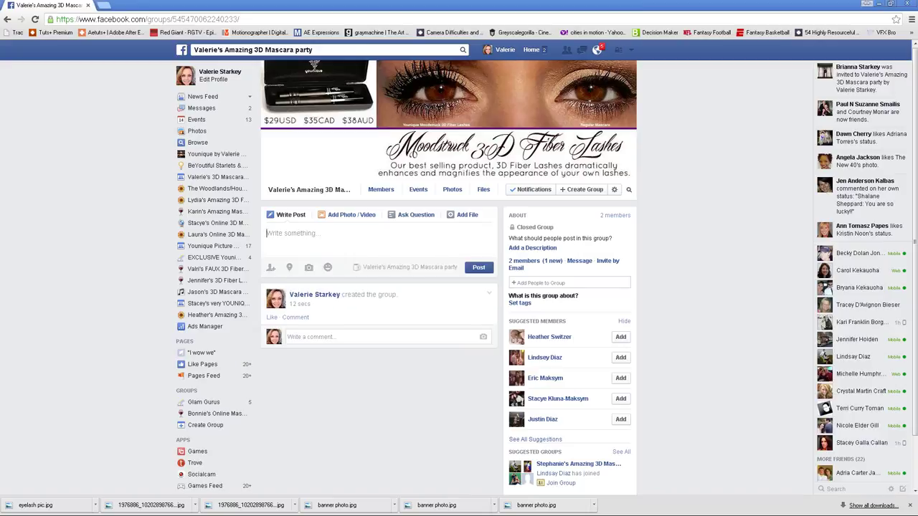
pyautogui.rightClick(306, 231)
pyautogui.click(330, 284)
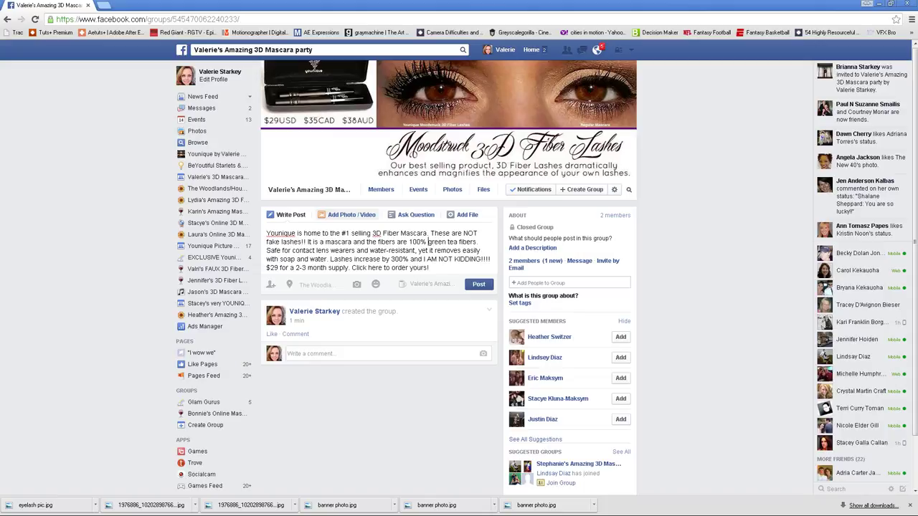
# Attach the "eyelash pic" image from the Desktop to the group post
pyautogui.click(352, 214)
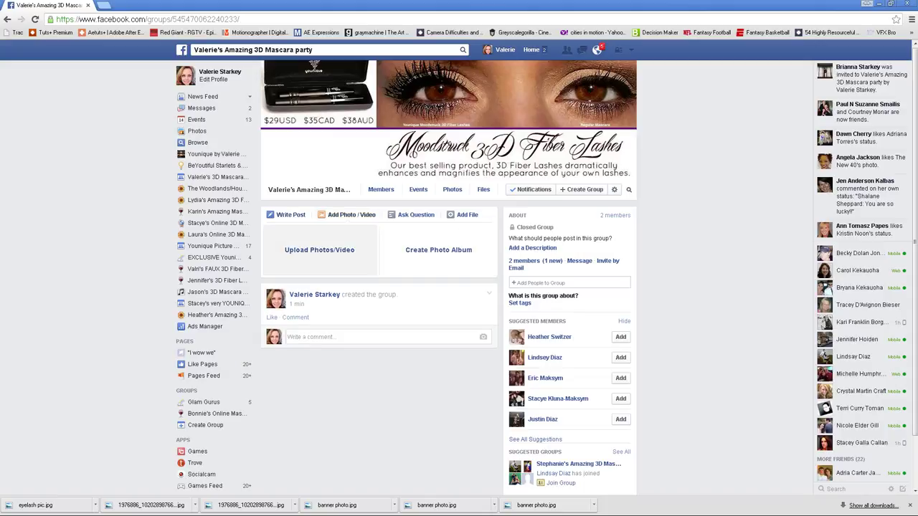
pyautogui.click(319, 250)
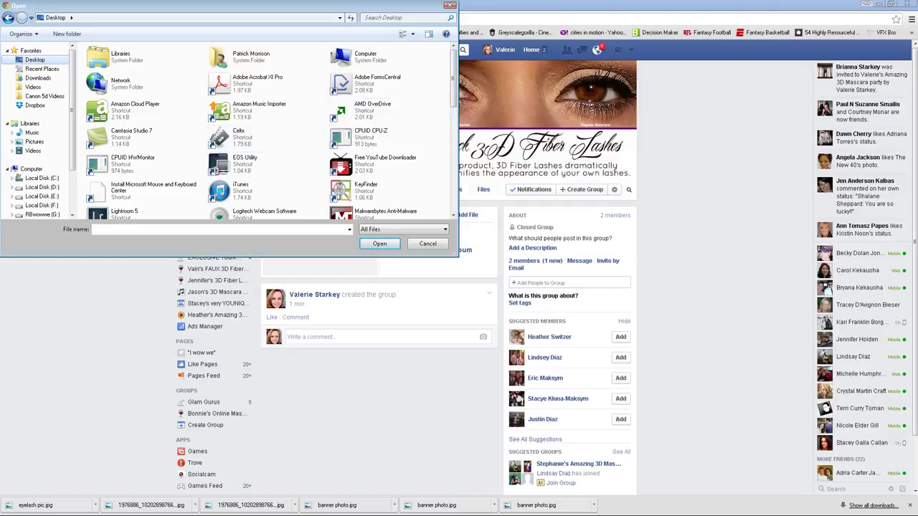
pyautogui.scroll(-1, 357, 102)
pyautogui.scroll(-10, 357, 102)
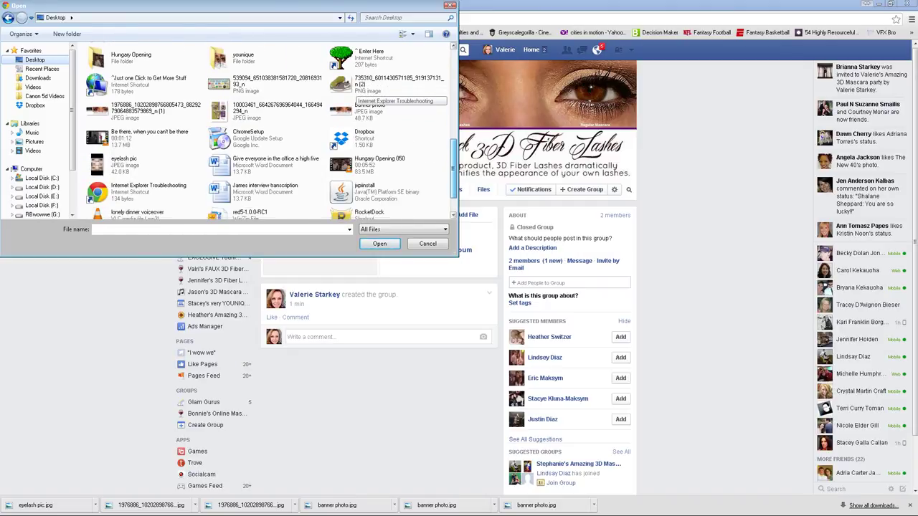
pyautogui.click(143, 165)
pyautogui.click(379, 244)
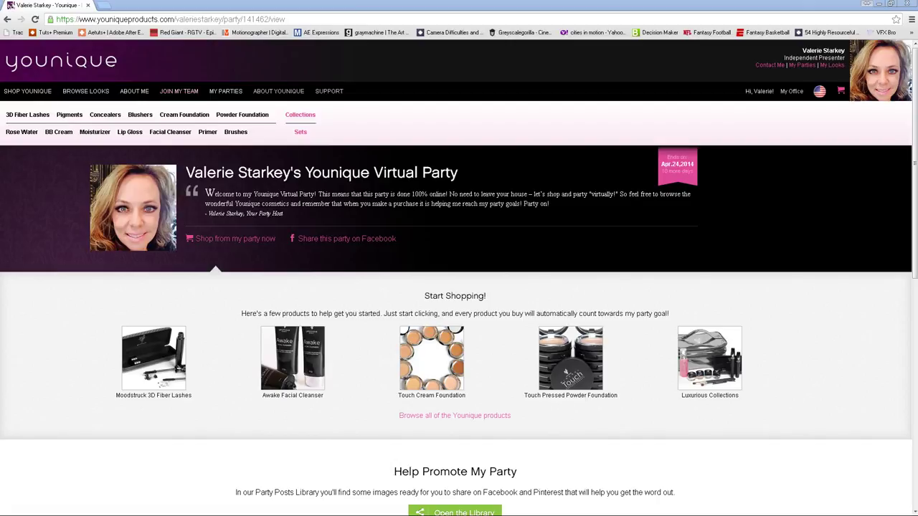
# Copy the Younique party page's web address into the Facebook post on its own line after "Click here to order yours!" and publish it
pyautogui.moveTo(285, 19); pyautogui.dragTo(56, 19)
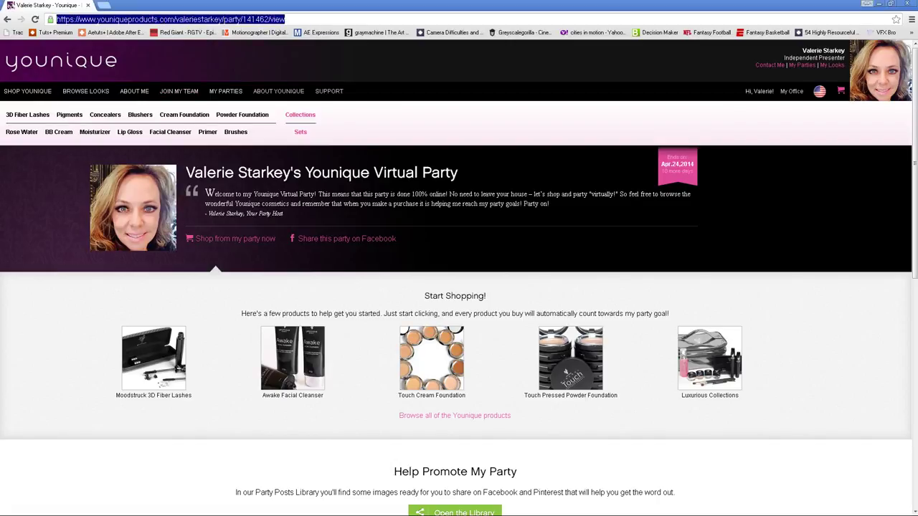
pyautogui.rightClick(83, 19)
pyautogui.click(107, 50)
pyautogui.hotkey('alt', 'Tab')
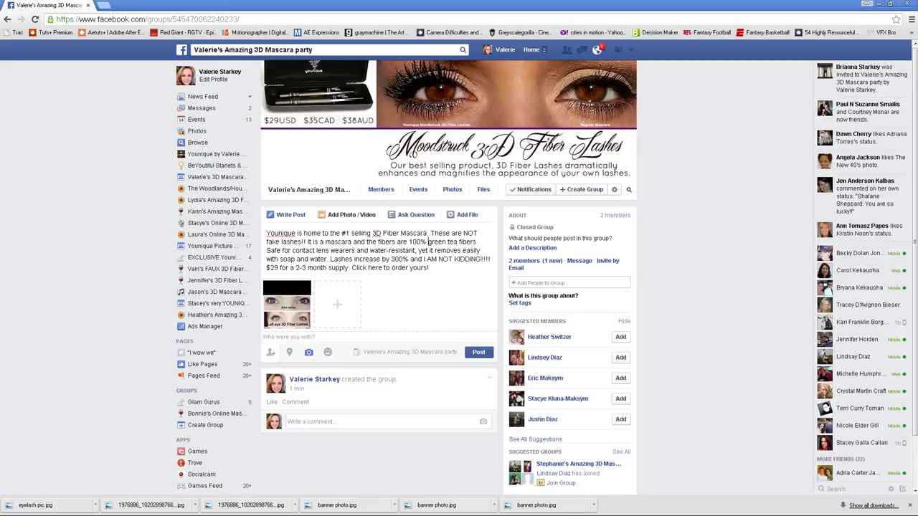
pyautogui.rightClick(445, 269)
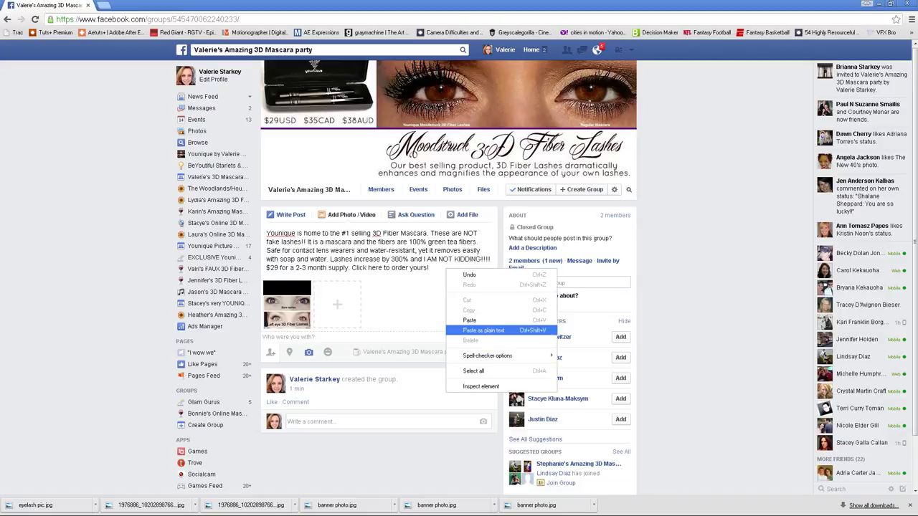
pyautogui.click(470, 320)
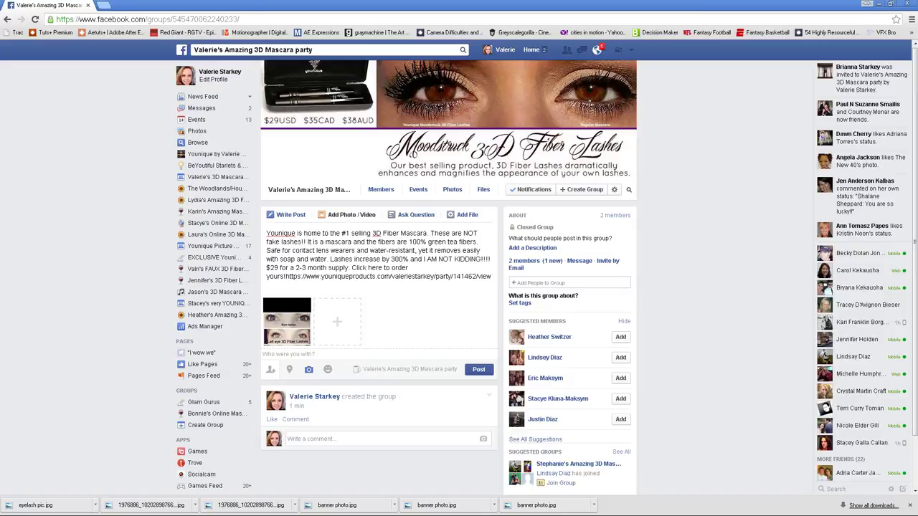
pyautogui.press('Return')
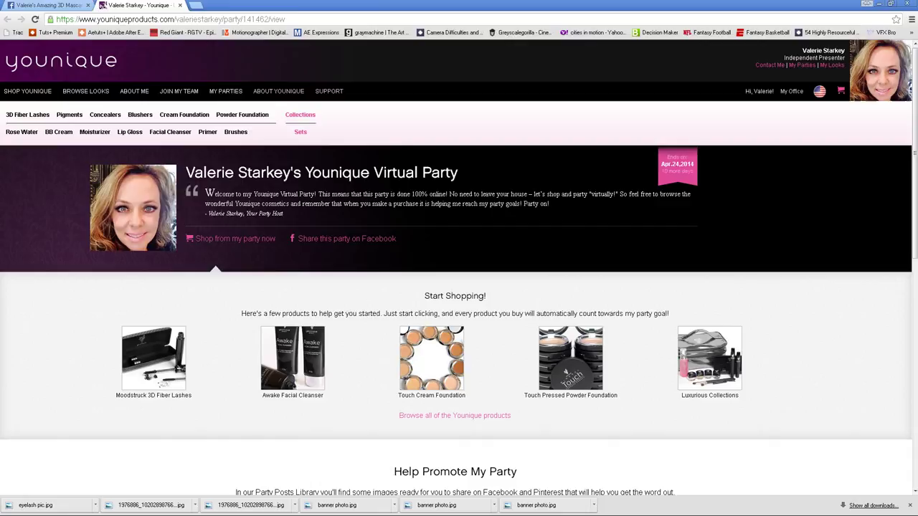
# Close the opened party page, review the published post in the group and open the group's member list
pyautogui.click(180, 5)
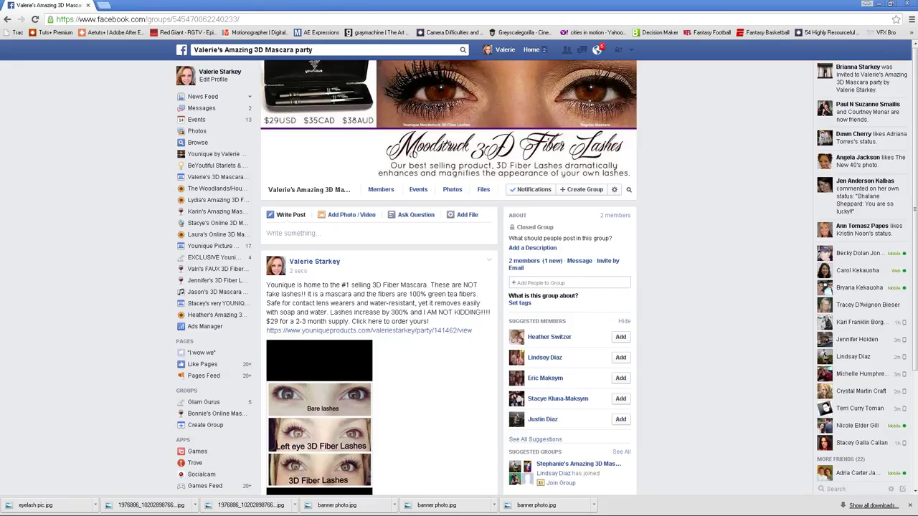
pyautogui.scroll(-2, 459, 287)
pyautogui.scroll(1, 458, 287)
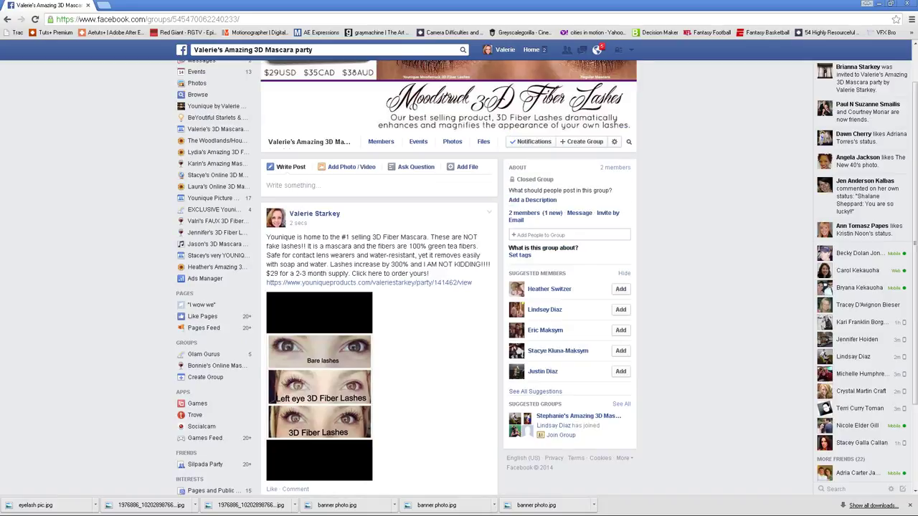
pyautogui.scroll(1, 458, 287)
pyautogui.scroll(-1, 459, 287)
pyautogui.scroll(1, 459, 287)
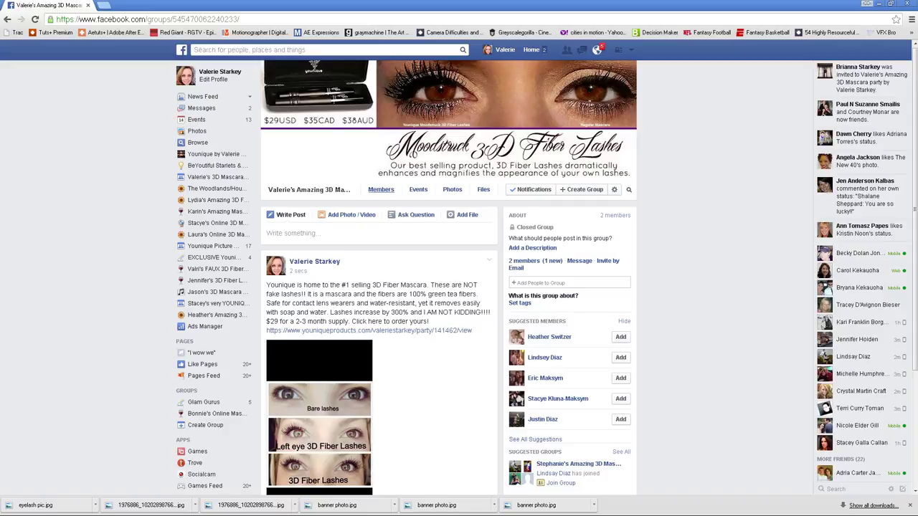
pyautogui.click(381, 189)
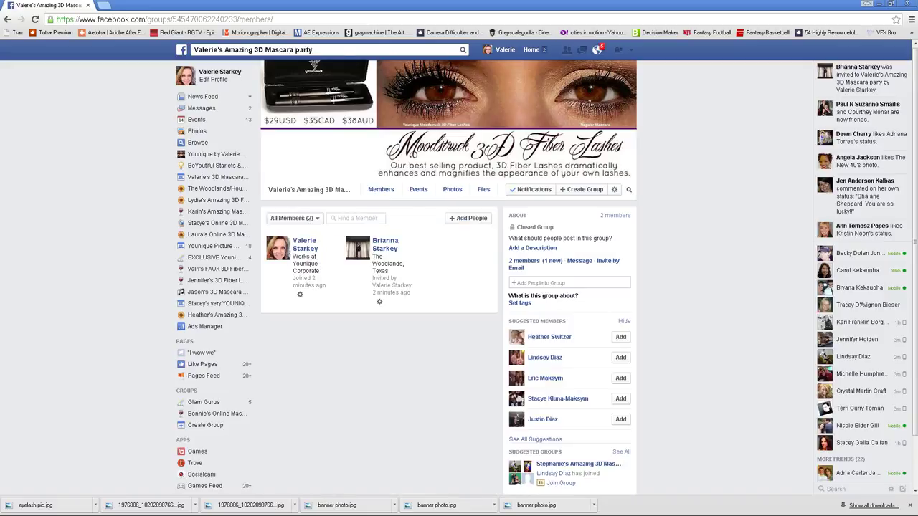
# Select four friends from the suggestions for "a" in the group's add-people form, and close it without adding them
pyautogui.click(470, 218)
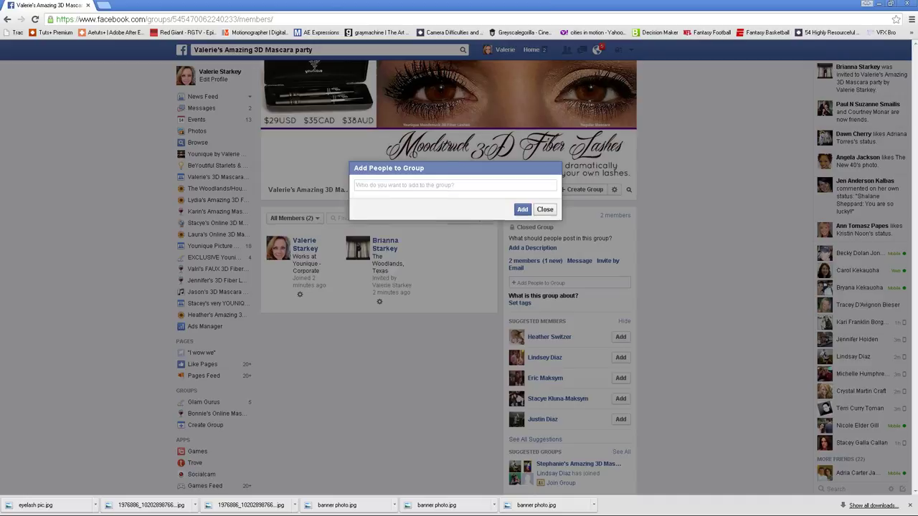
pyautogui.write('a')
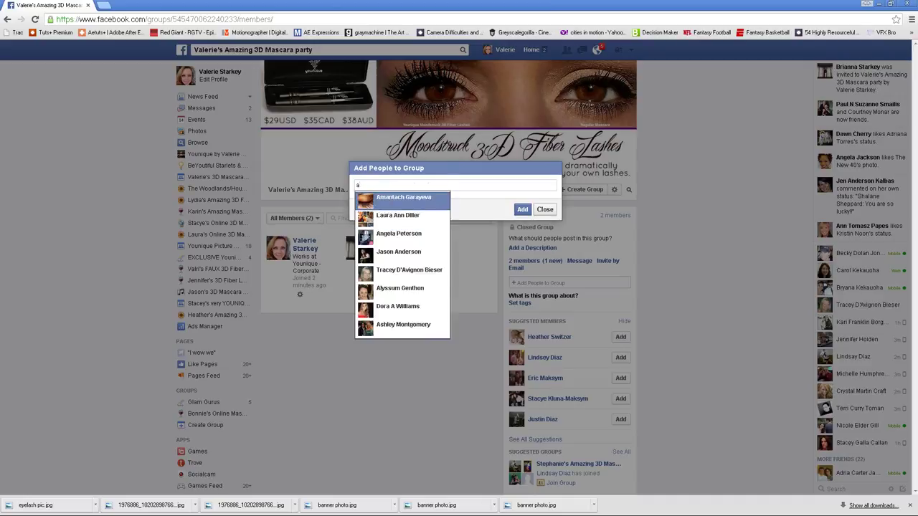
pyautogui.press('Return')
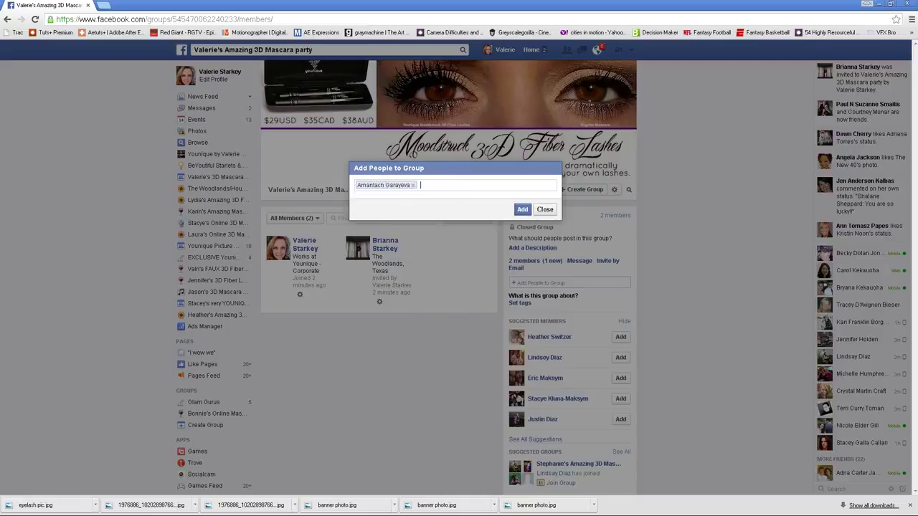
pyautogui.write('a')
pyautogui.press('Down')
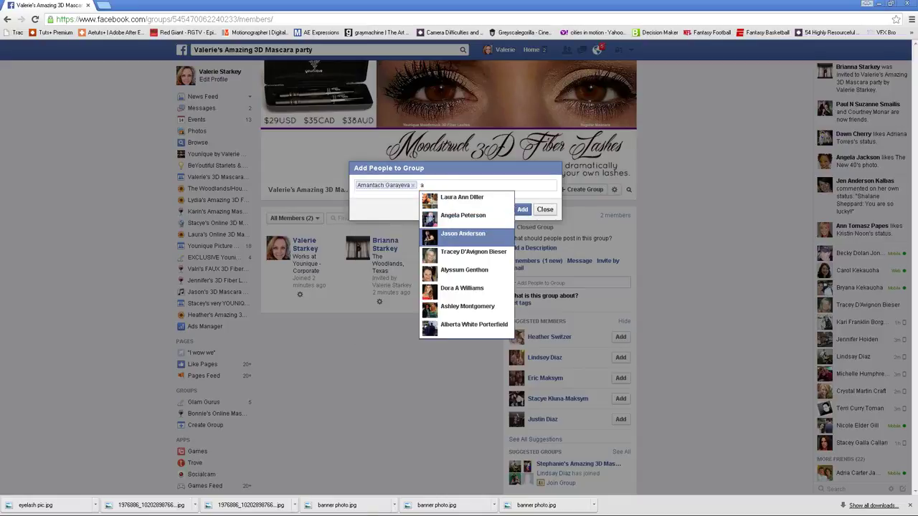
pyautogui.press('Return')
pyautogui.write('a')
pyautogui.press('Down')
pyautogui.press('Down')
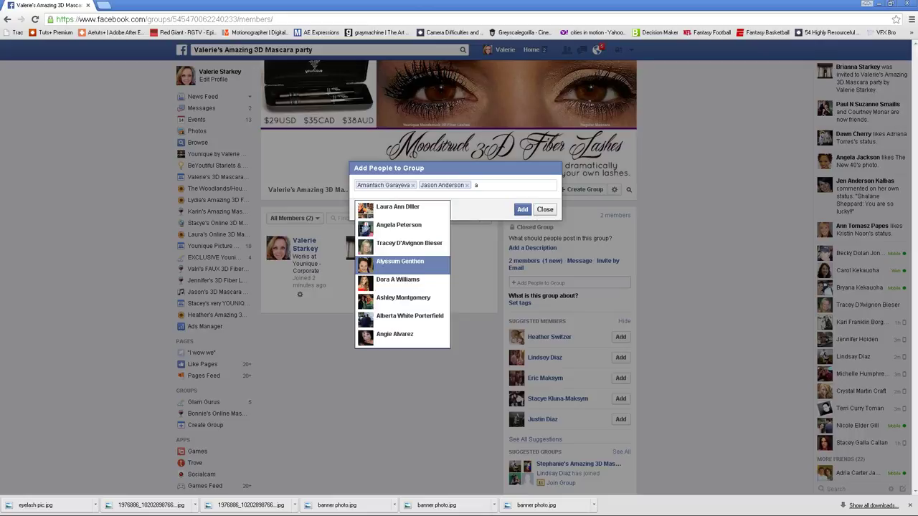
pyautogui.press('Return')
pyautogui.write('a')
pyautogui.press('Down')
pyautogui.press('Down')
pyautogui.press('Down')
pyautogui.press('Down')
pyautogui.press('Return')
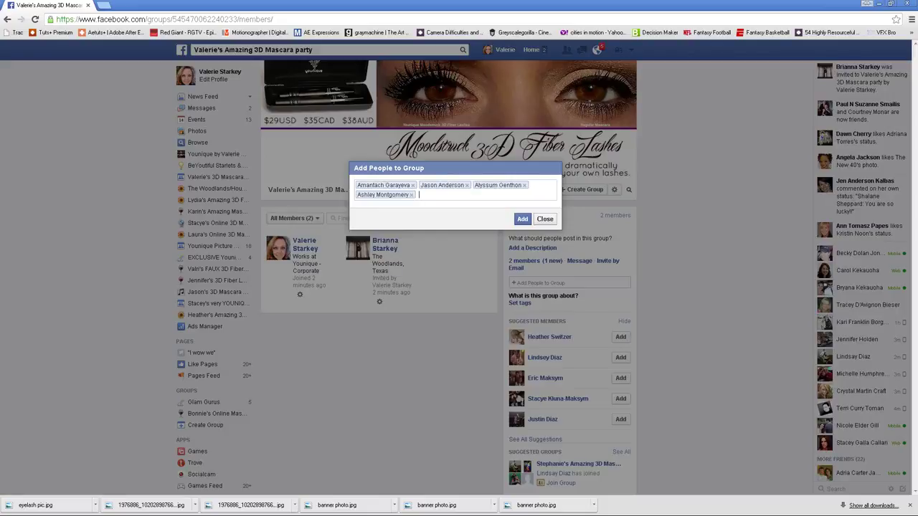
pyautogui.click(545, 219)
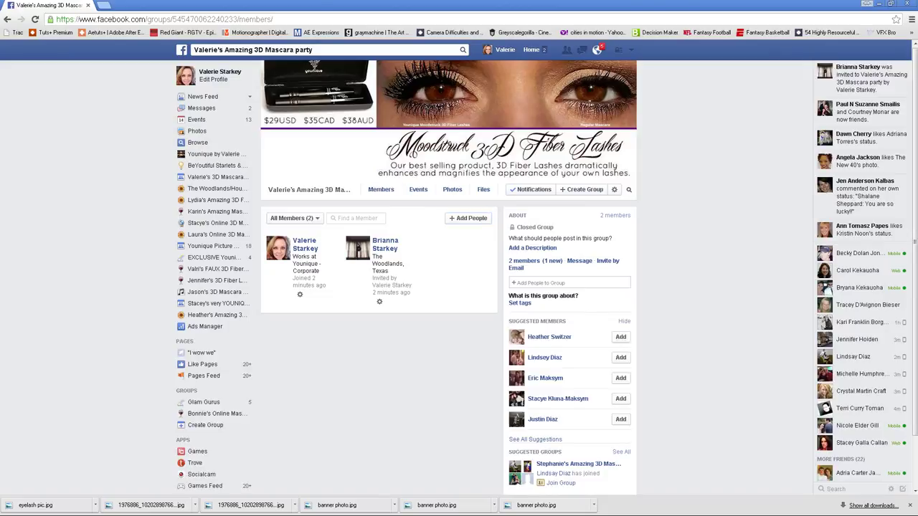
# Look up friends matching "c" in the group's add-people form and close it without selecting anyone
pyautogui.click(468, 218)
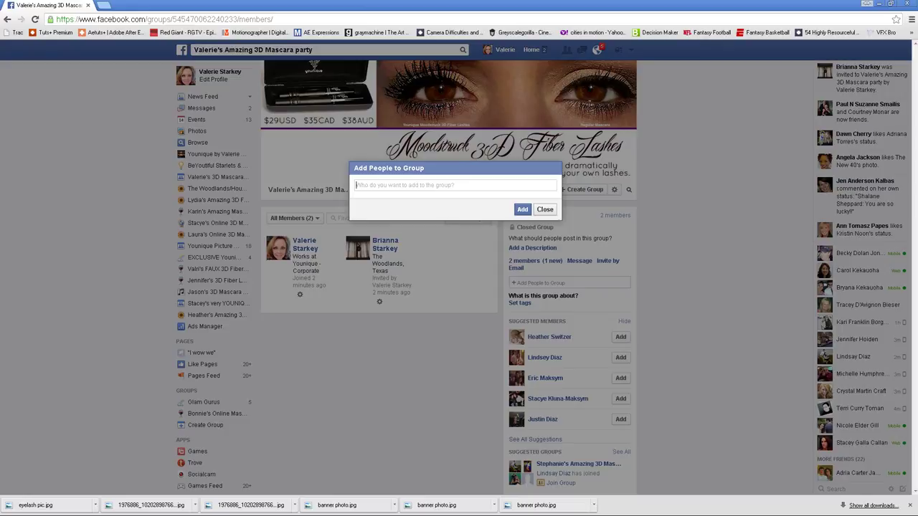
pyautogui.write('c')
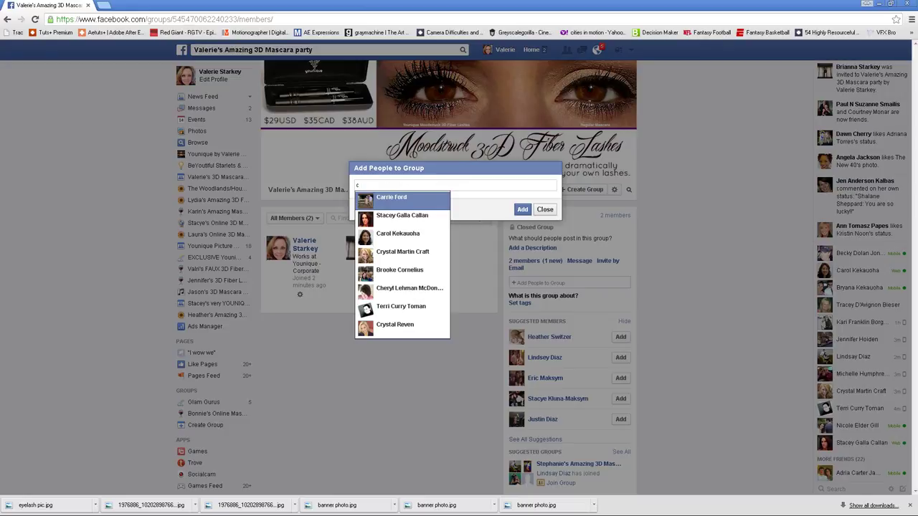
pyautogui.click(544, 210)
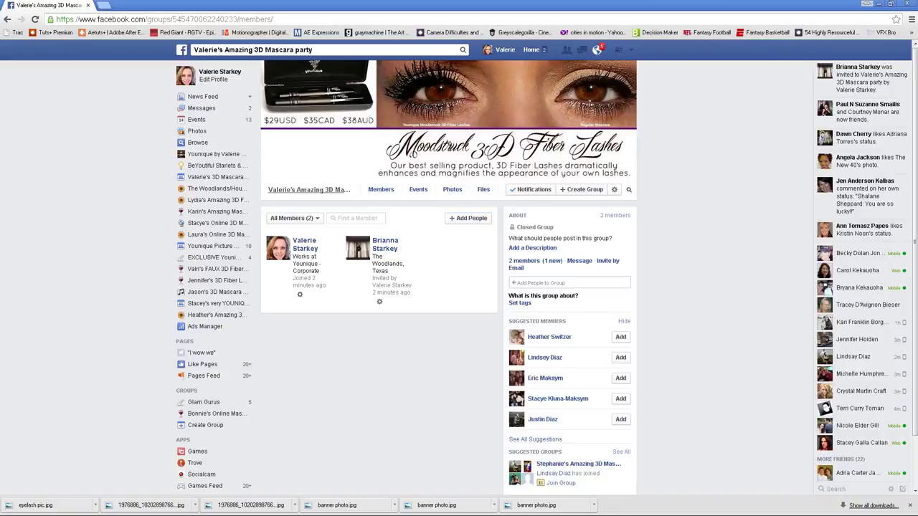
# Return to the group's main feed and pin the promotional 3D Fiber Mascara post
pyautogui.click(308, 189)
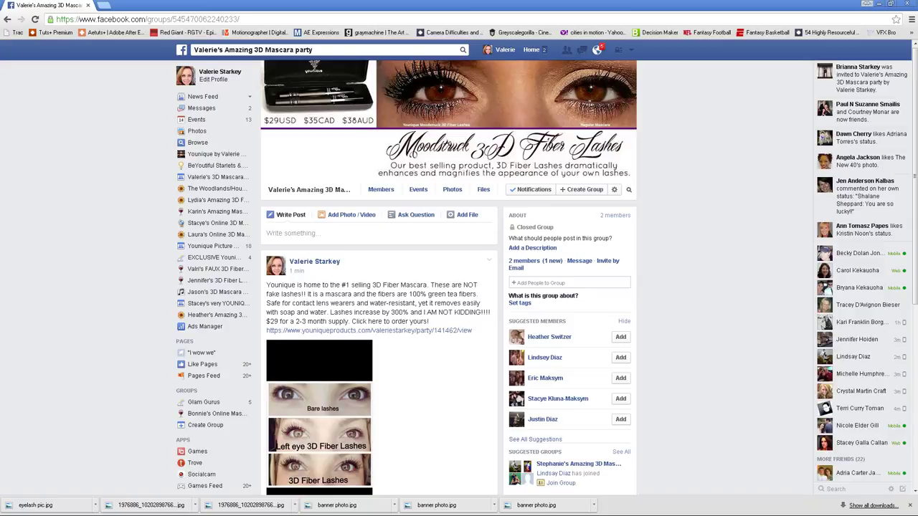
pyautogui.click(489, 260)
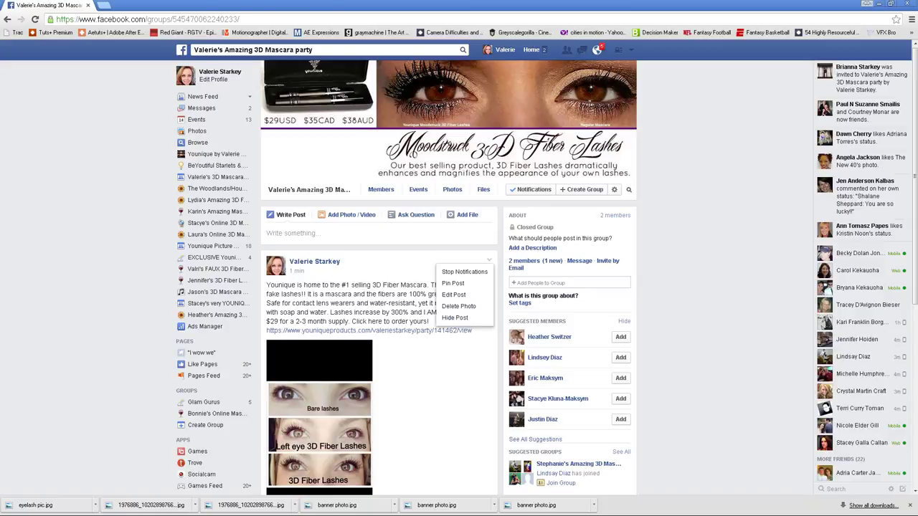
pyautogui.click(453, 283)
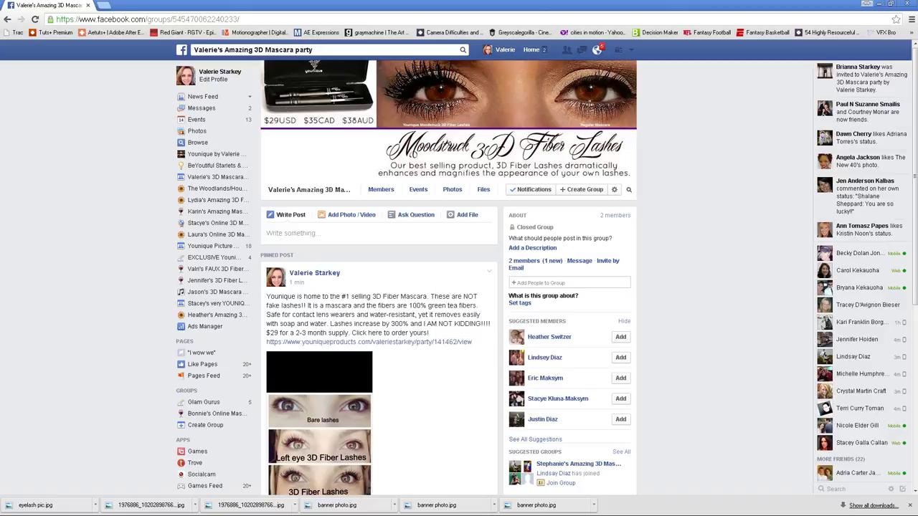
pyautogui.scroll(-2, 459, 287)
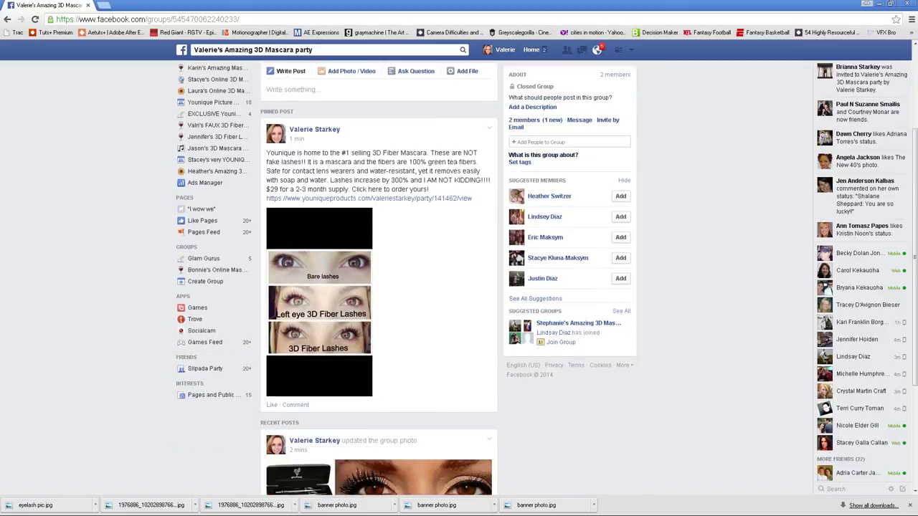
pyautogui.scroll(1, 459, 287)
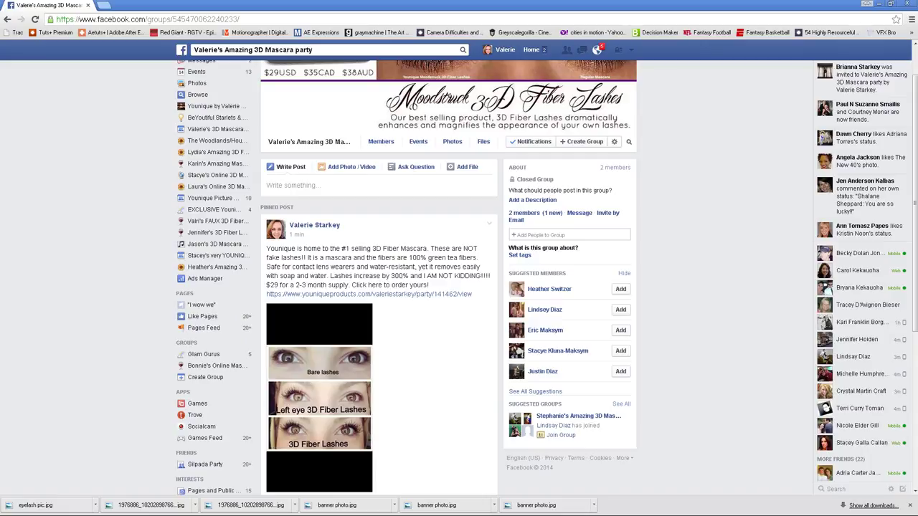
# Unpin the promotional 3D Fiber Mascara post and look over the group's feed
pyautogui.click(489, 223)
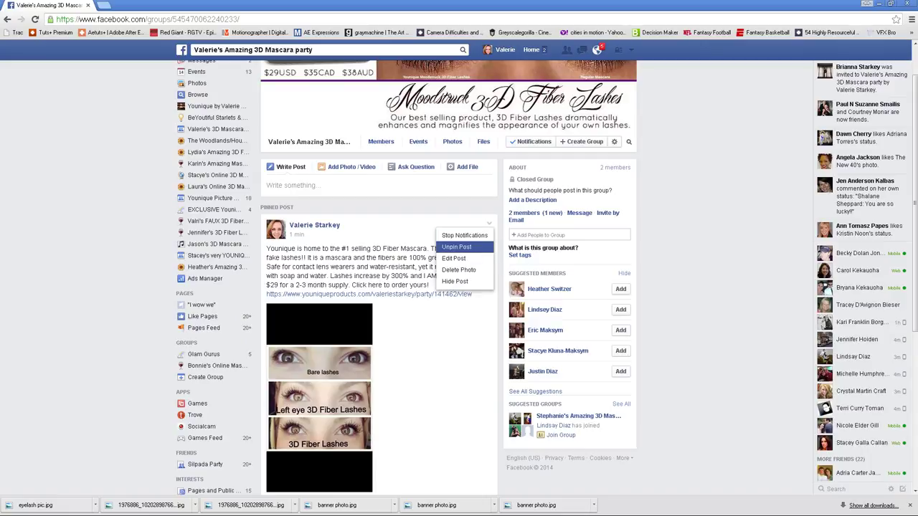
pyautogui.click(454, 248)
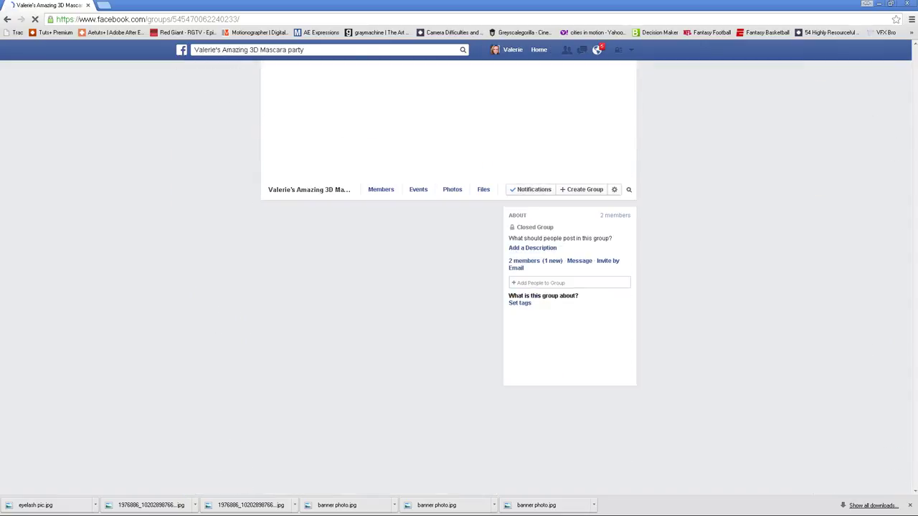
pyautogui.scroll(-4, 459, 287)
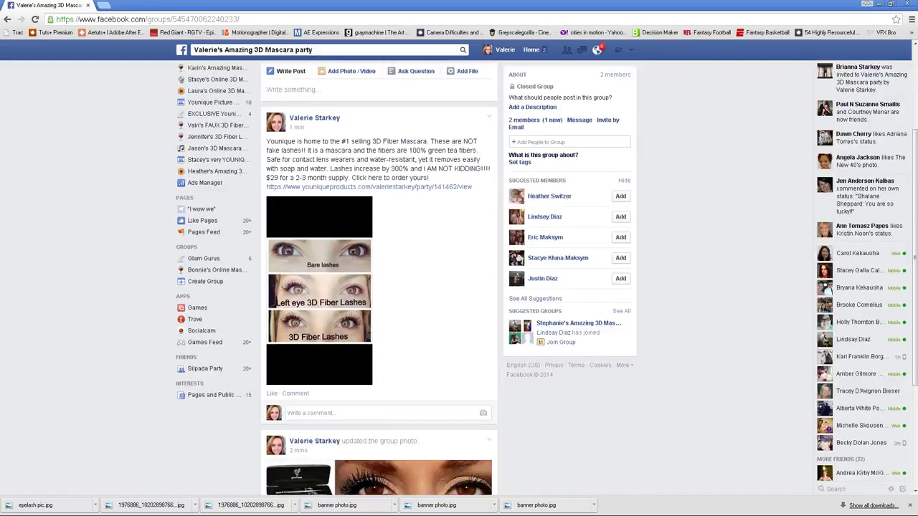
pyautogui.scroll(3, 459, 287)
pyautogui.scroll(2, 379, 286)
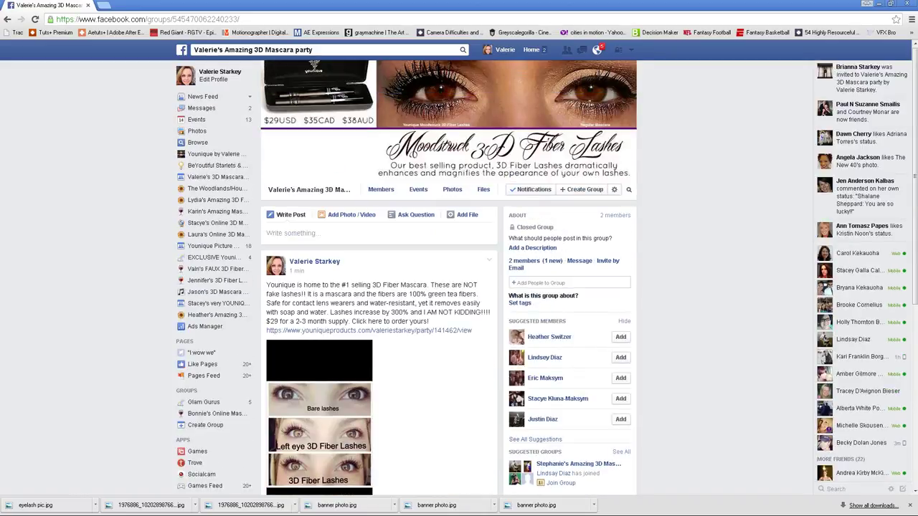